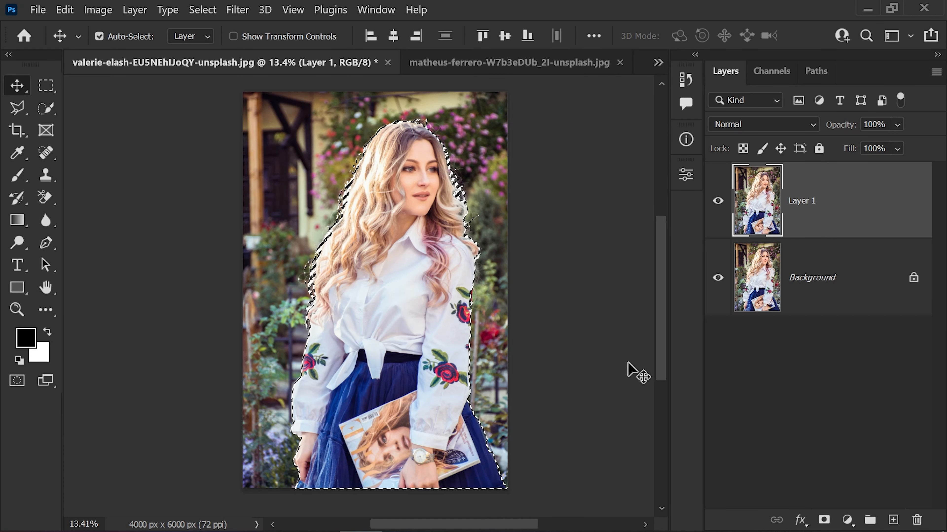
Step: Add a layer mask to Layer 1 from the active selection and hide the Background layer
left_click(823, 520)
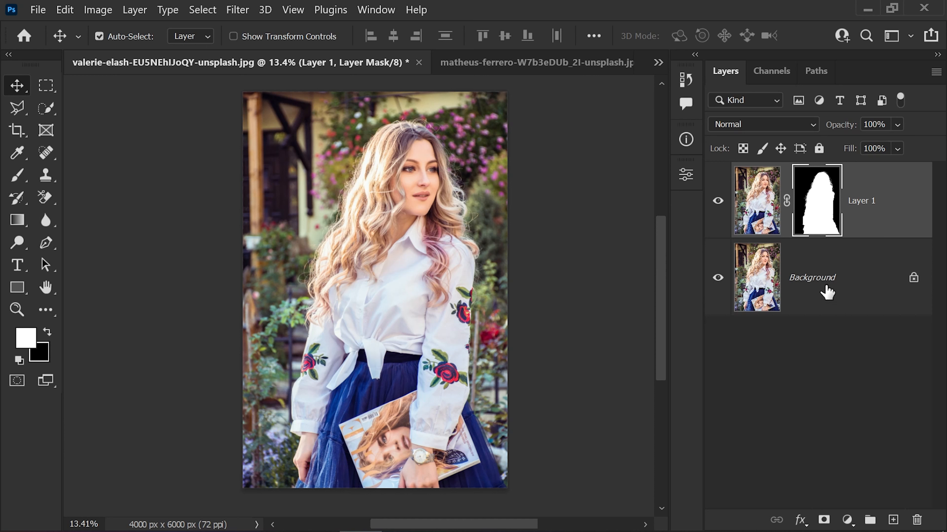
left_click(839, 252)
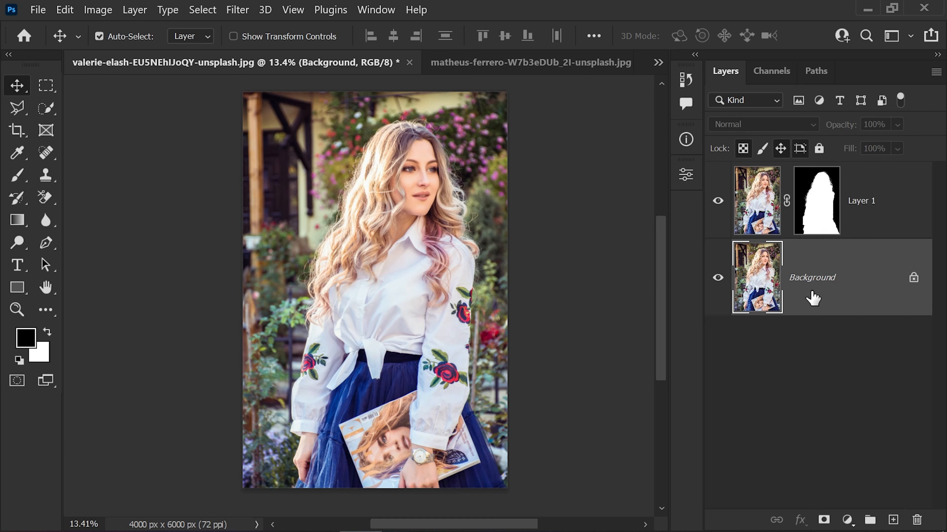
left_click(717, 278)
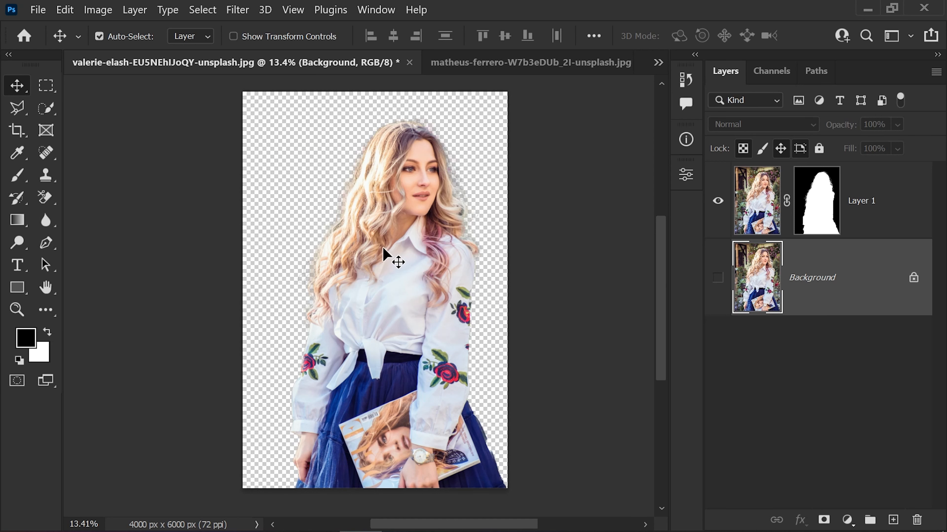
Step: Check the cutout's hair edges up close and reposition the masked blonde woman on the canvas
scroll(392, 309, "up", 3)
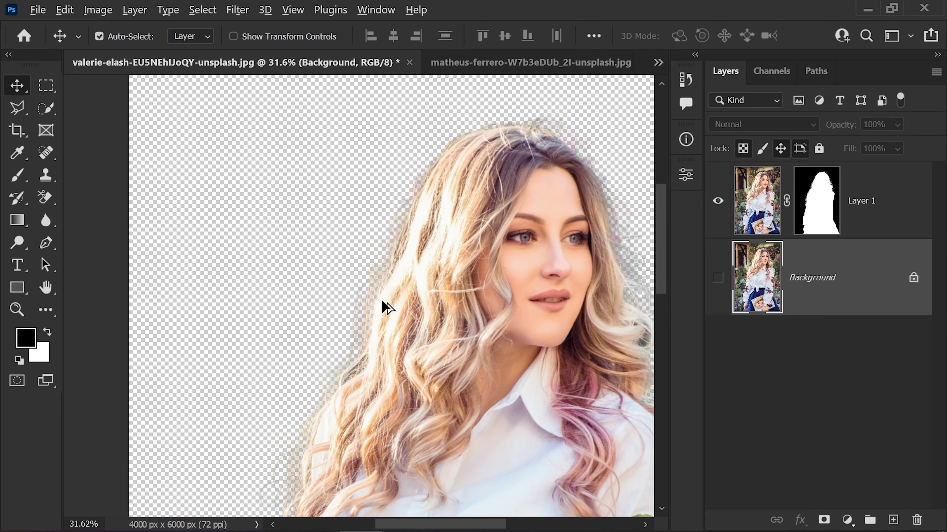
scroll(384, 305, "up", 2)
scroll(384, 306, "up", 2)
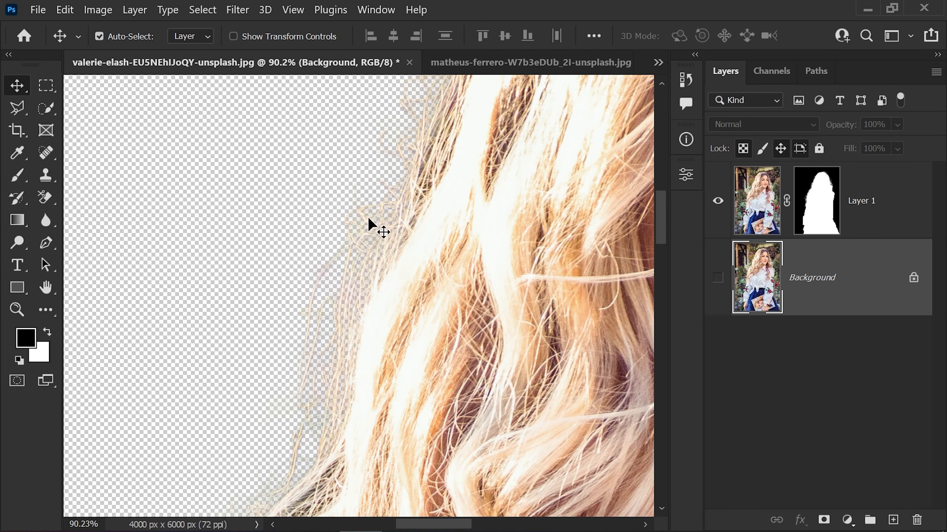
scroll(387, 304, "down", 6)
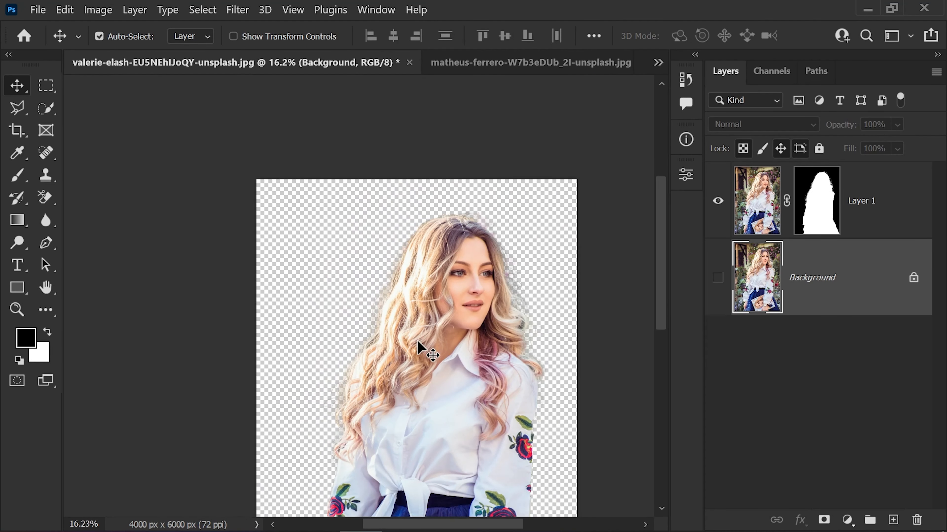
left_click_drag(417, 339, 405, 305)
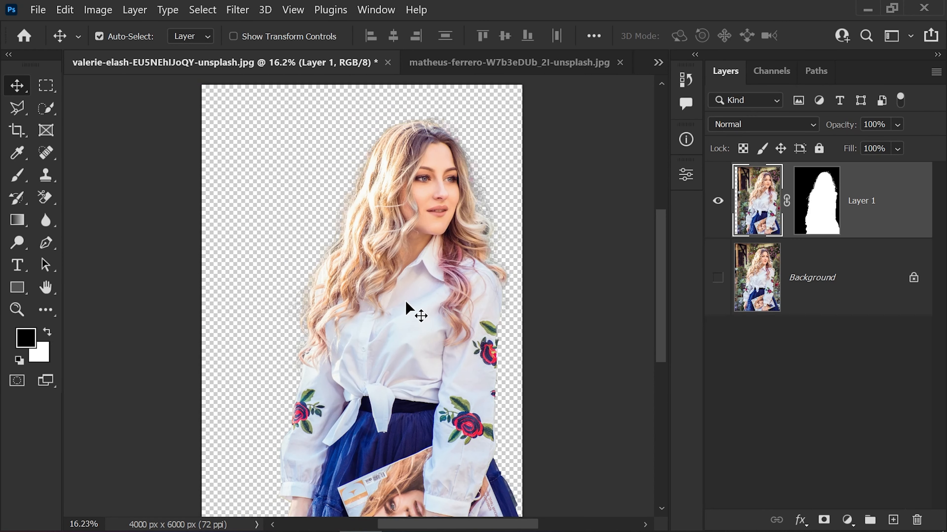
Step: In the denim-jacket portrait, duplicate the Background layer and automatically select the woman as the subject
key("ctrl+Tab")
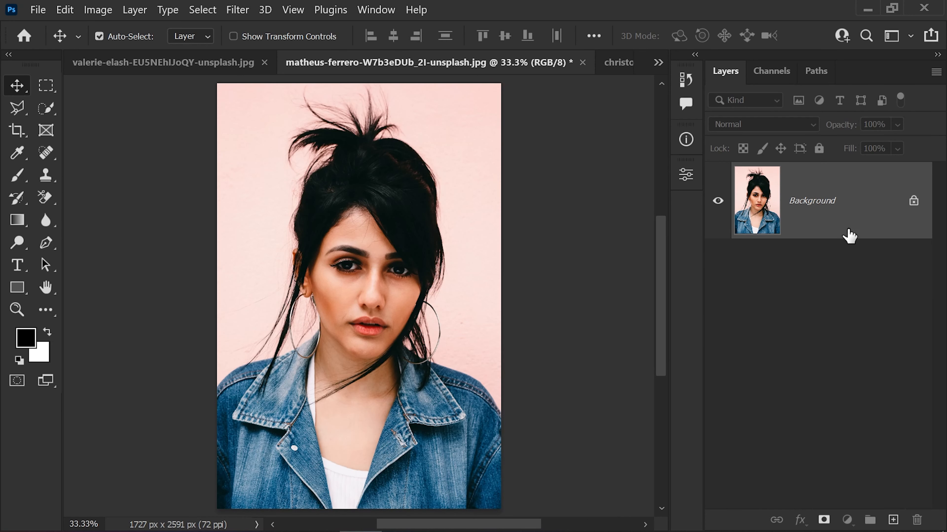
key("ctrl+j")
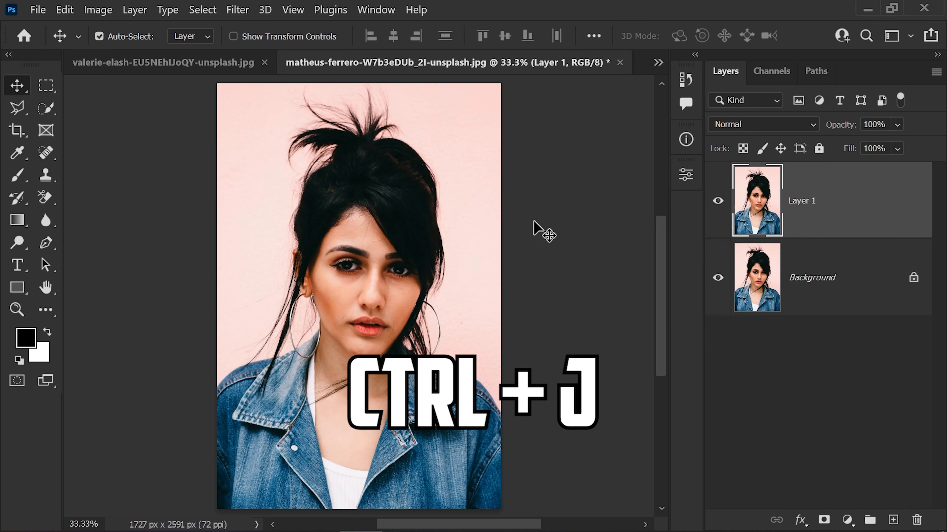
left_click(198, 9)
left_click(220, 199)
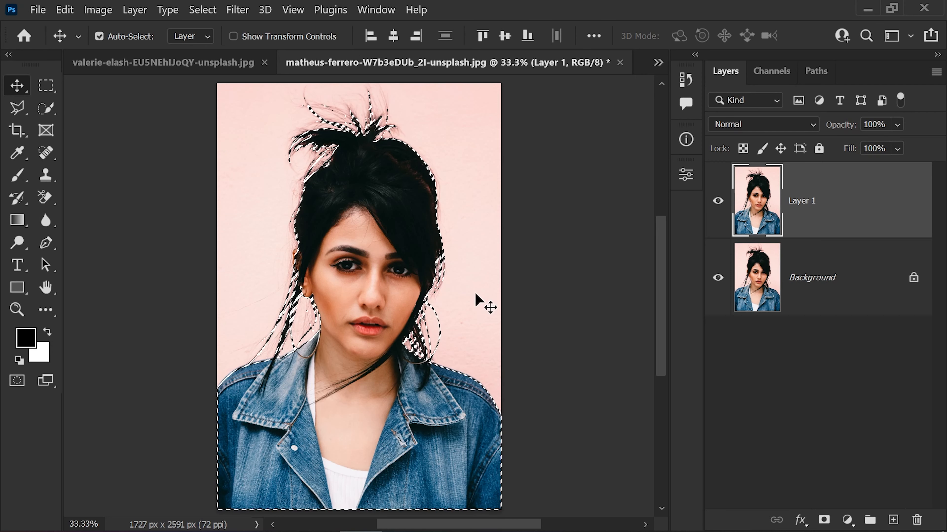
Step: Isolate the dark-haired woman with a layer mask over a hidden Background and move the cutout up and to the right
left_click(823, 521)
left_click(718, 277)
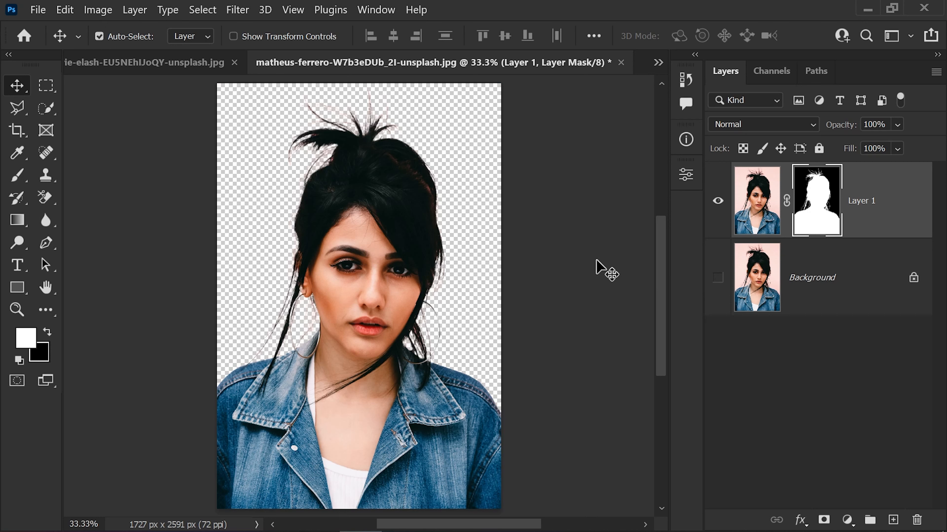
left_click_drag(368, 263, 433, 249)
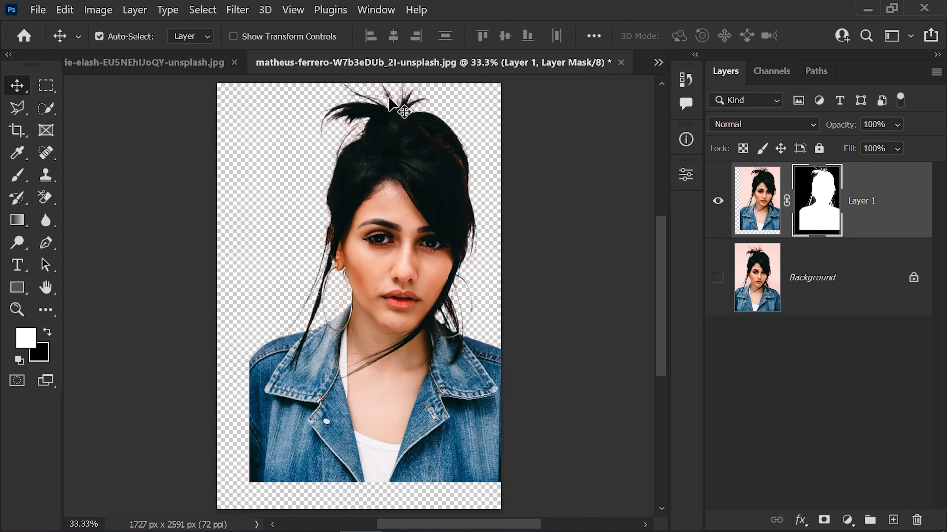
Step: In the lakeside portrait of the red-haired woman, duplicate the Background layer and automatically select the subject
left_click(657, 63)
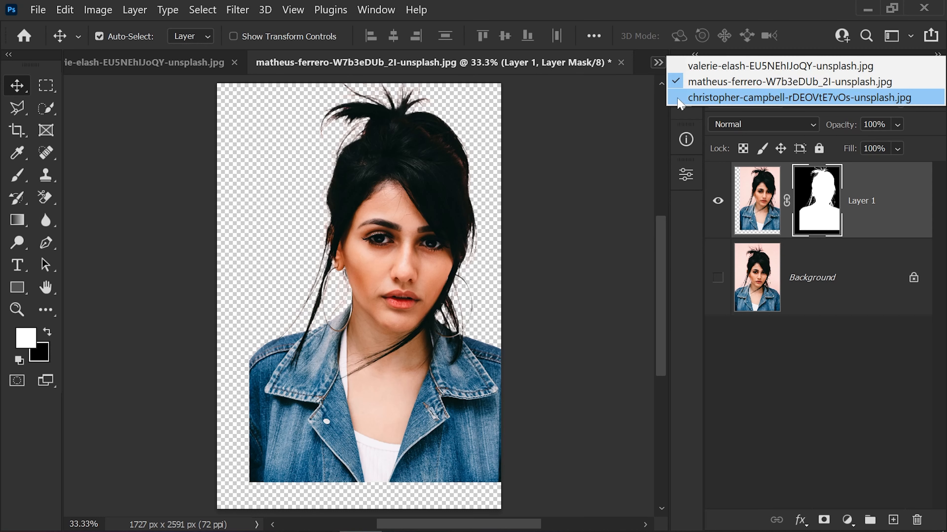
left_click(682, 96)
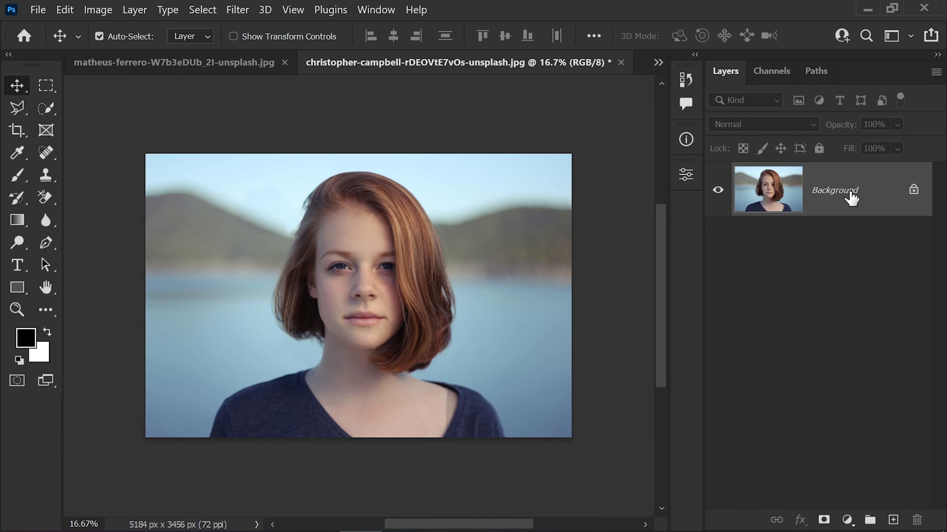
left_click_drag(852, 198, 893, 520)
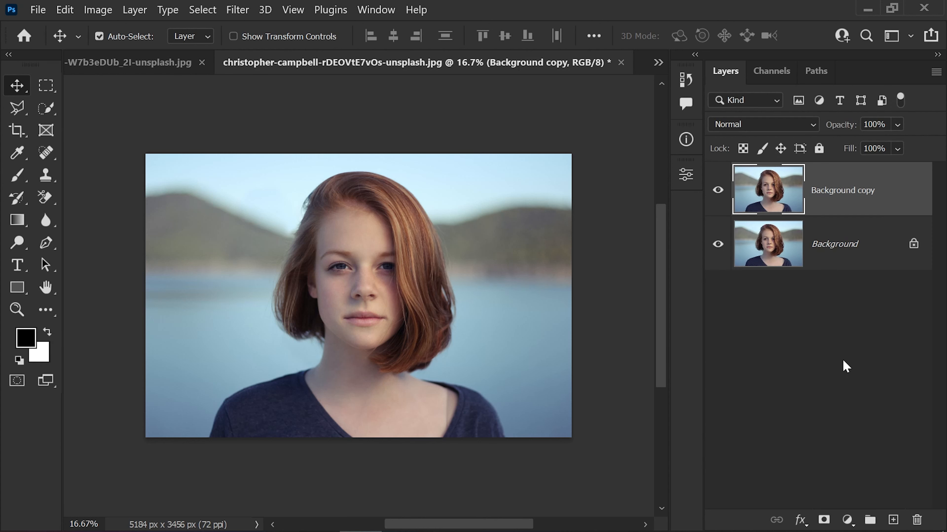
left_click(208, 11)
left_click(218, 203)
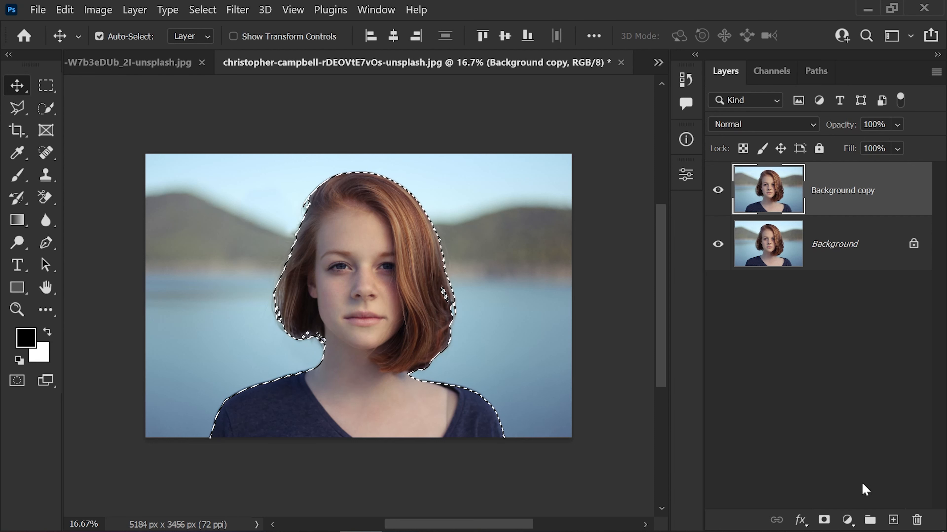
Step: Isolate the red-haired woman with a layer mask over a hidden Background and shift the cutout slightly up and to the left
left_click(824, 520)
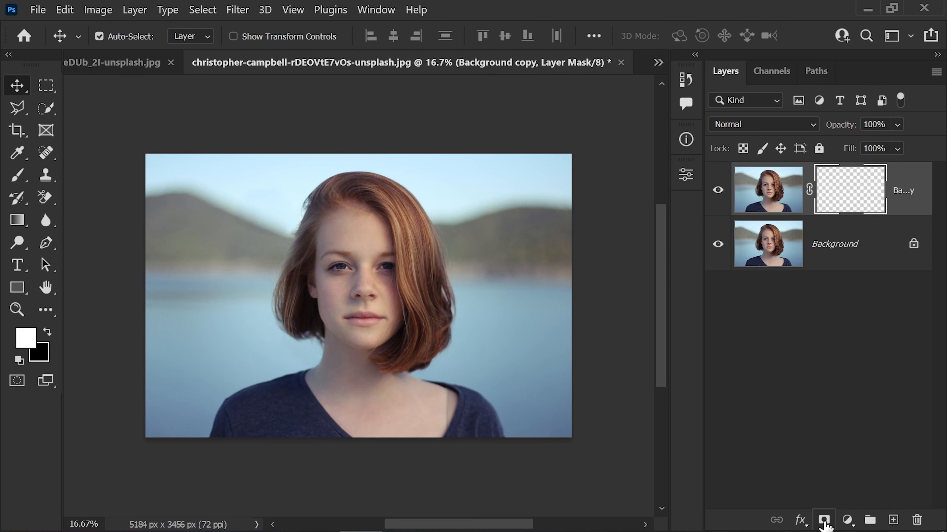
left_click(718, 244)
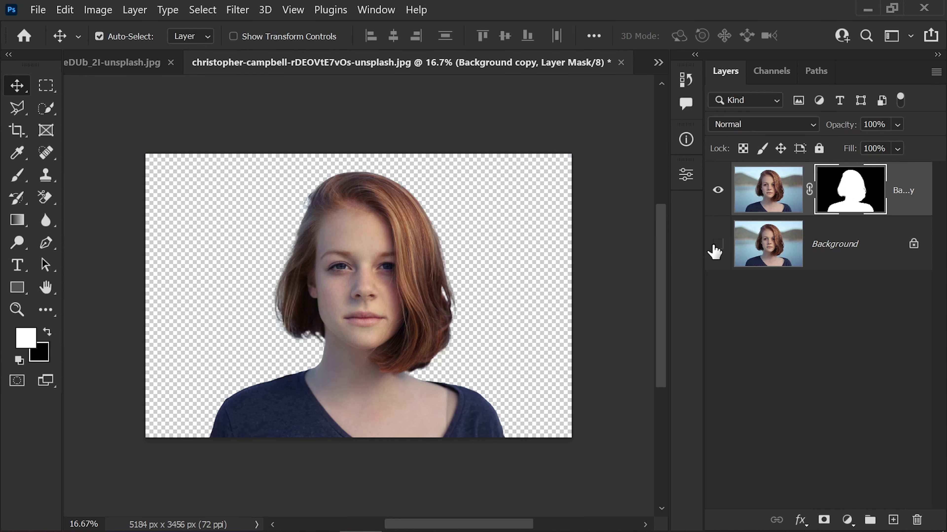
left_click(782, 191)
mouse_move(360, 297)
left_mouse_down()
mouse_move(393, 281)
mouse_move(343, 289)
left_mouse_up()
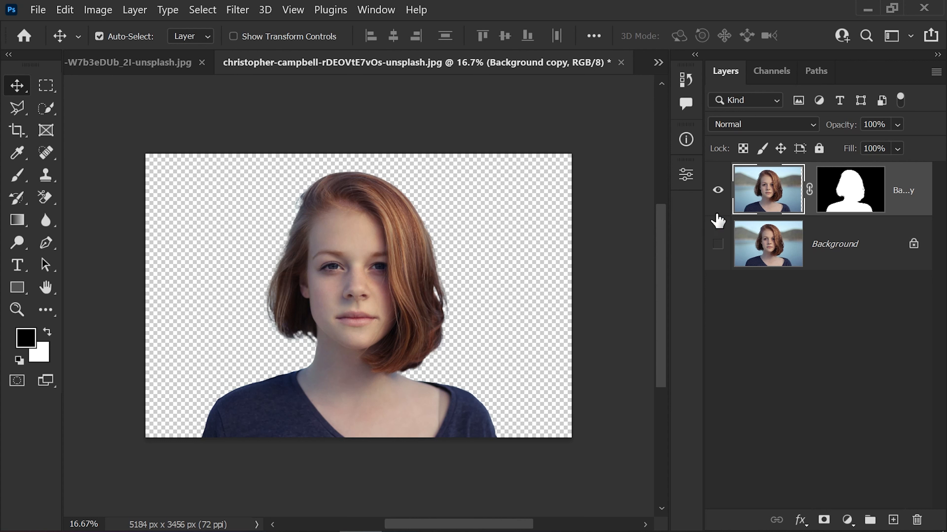
left_click(841, 198)
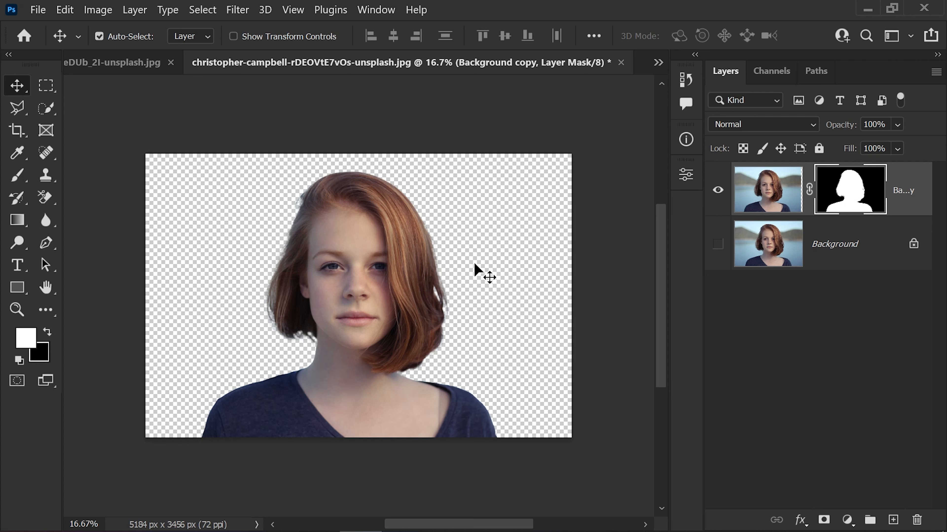
Step: Return to the blonde woman's document and set up the Brush with black foreground for masking around her shoulder hair
left_click(658, 62)
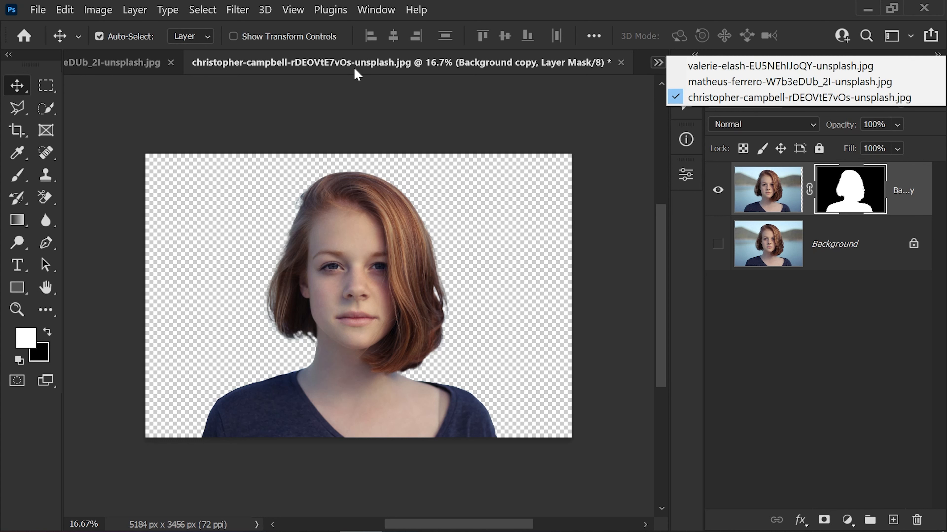
left_click(707, 67)
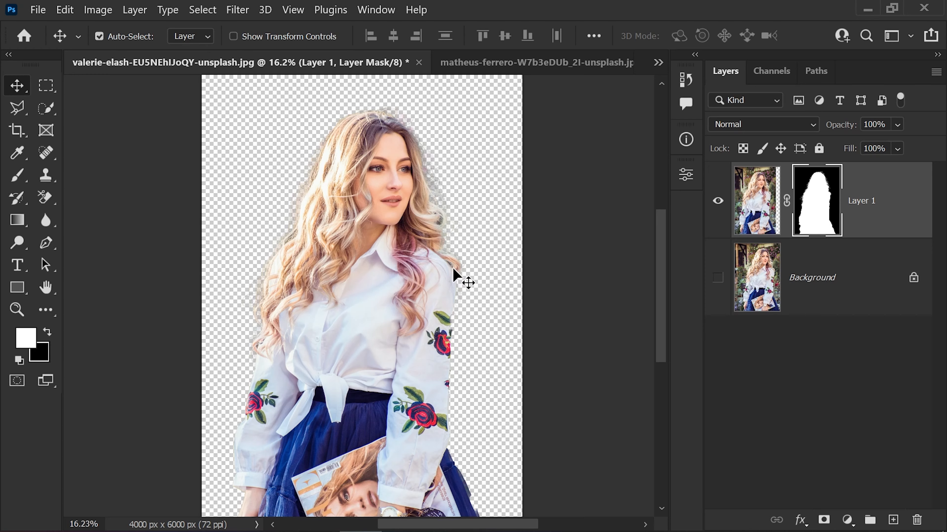
scroll(452, 269, "up", 5)
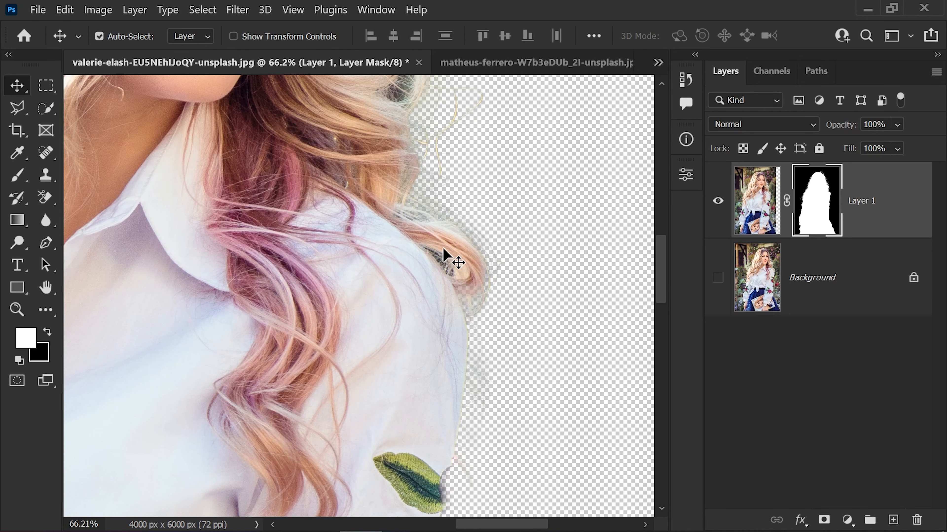
left_click(18, 176)
left_click(48, 333)
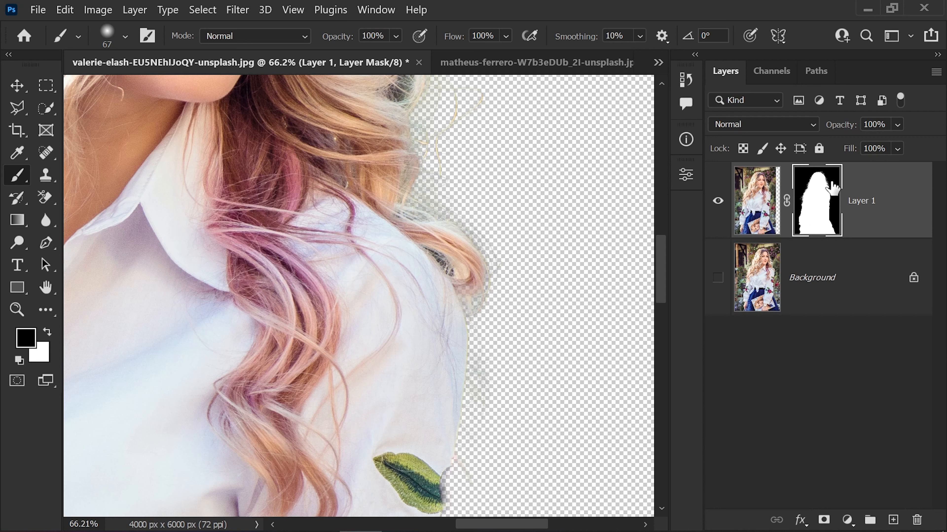
Step: Try the No Thumbnails and Small Thumbnails layer display options, and restore Large Thumbnails
right_click(813, 209)
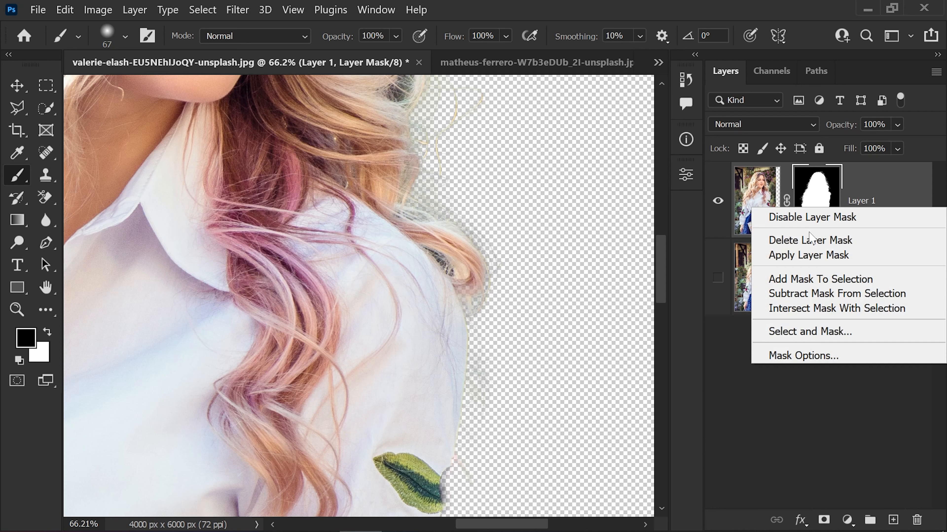
left_click(825, 190)
left_click(749, 212)
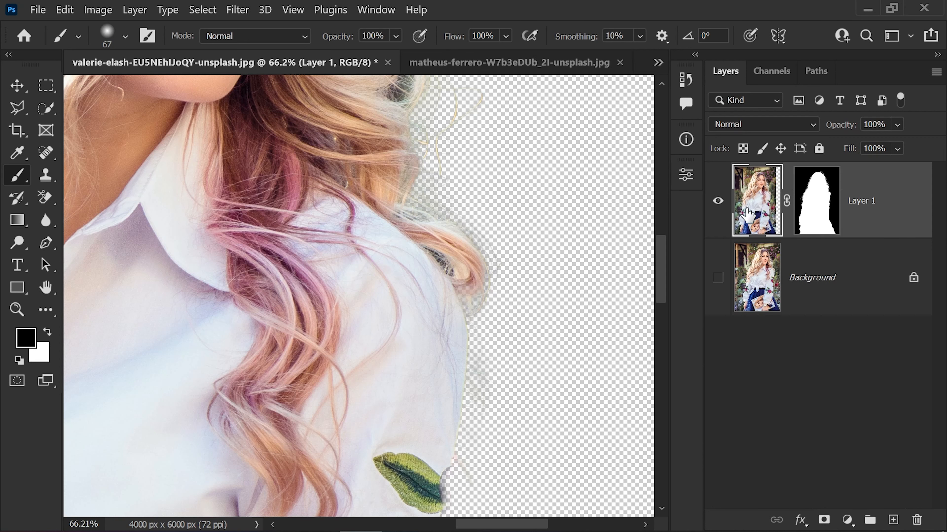
right_click(756, 207)
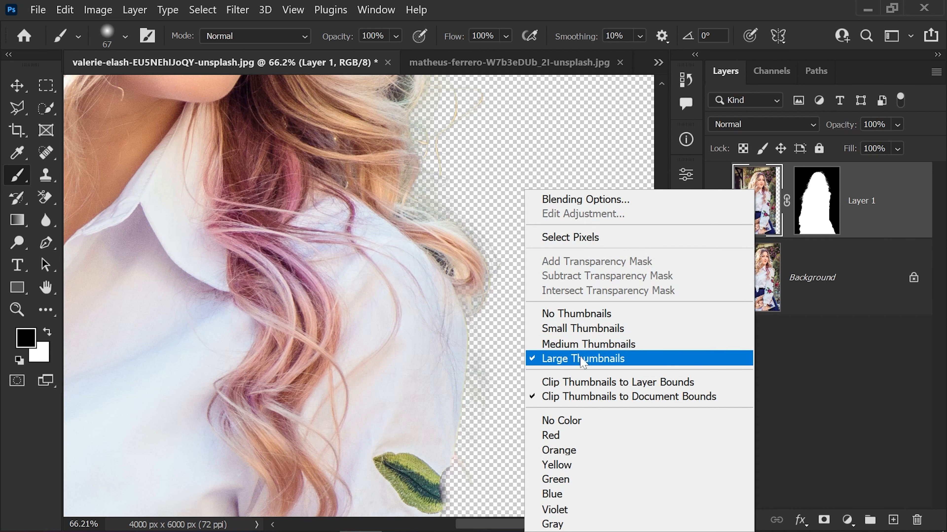
left_click(584, 314)
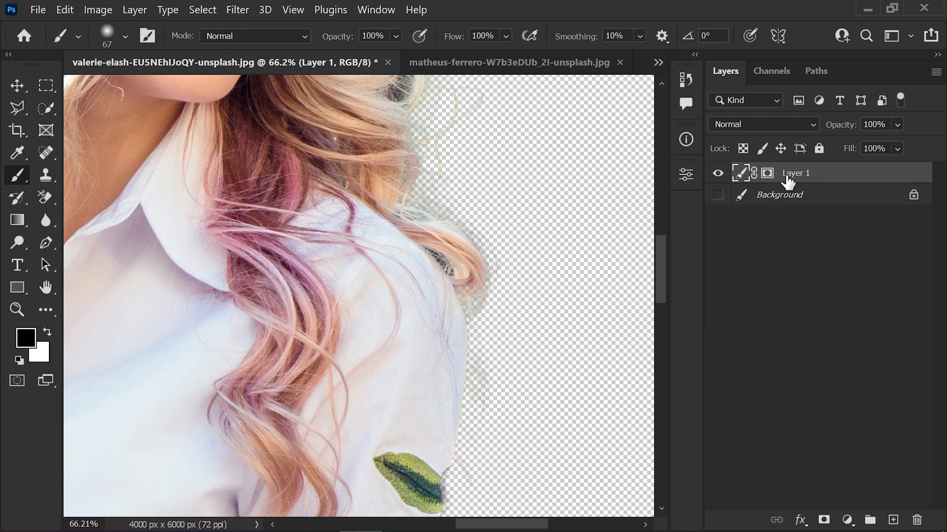
right_click(740, 178)
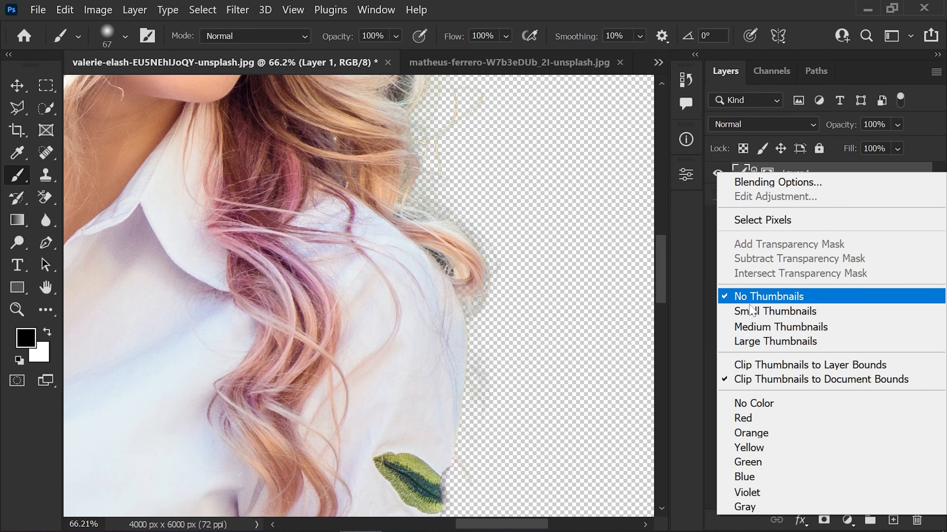
left_click(750, 314)
right_click(752, 182)
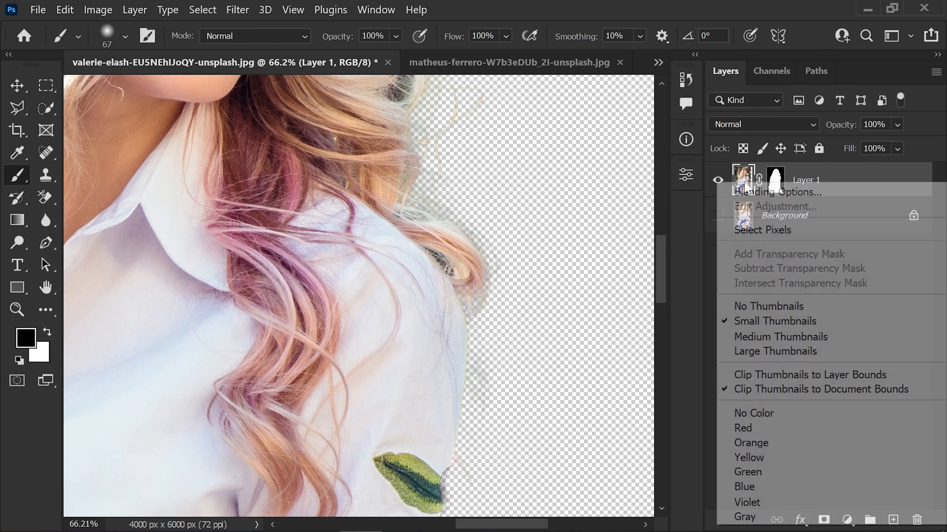
left_click(780, 353)
Step: Paint black on Layer 1's mask across the curl and shirt at the woman's shoulder to hide that area
left_click(824, 220)
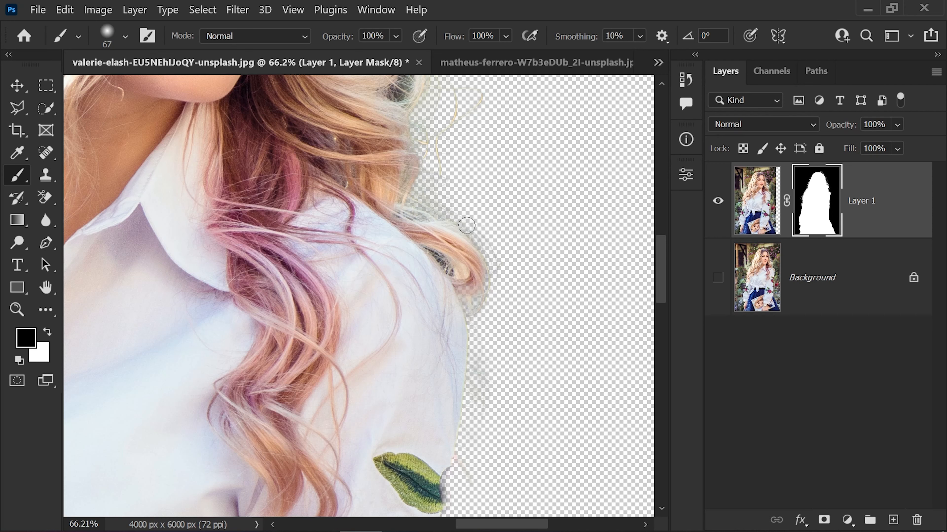
scroll(458, 216, "down", 5)
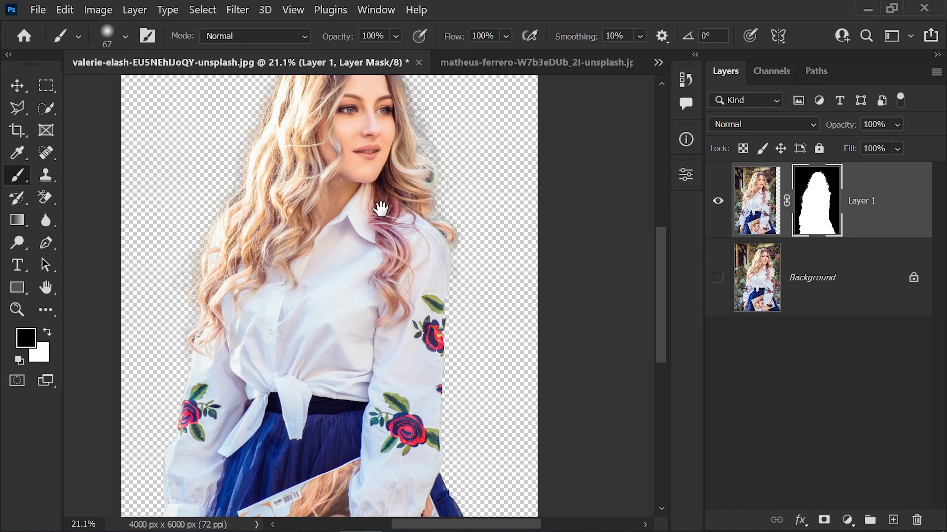
left_click_drag(381, 209, 400, 265)
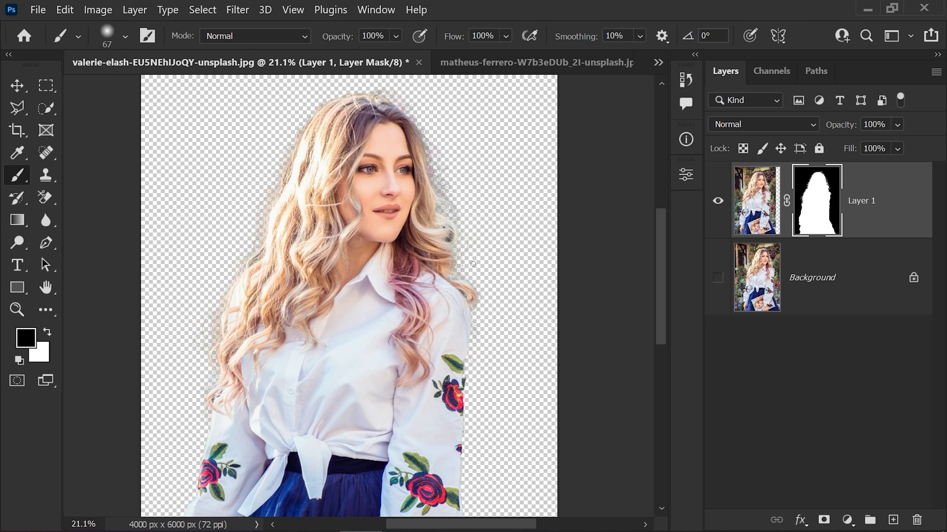
scroll(485, 246, "up", 5)
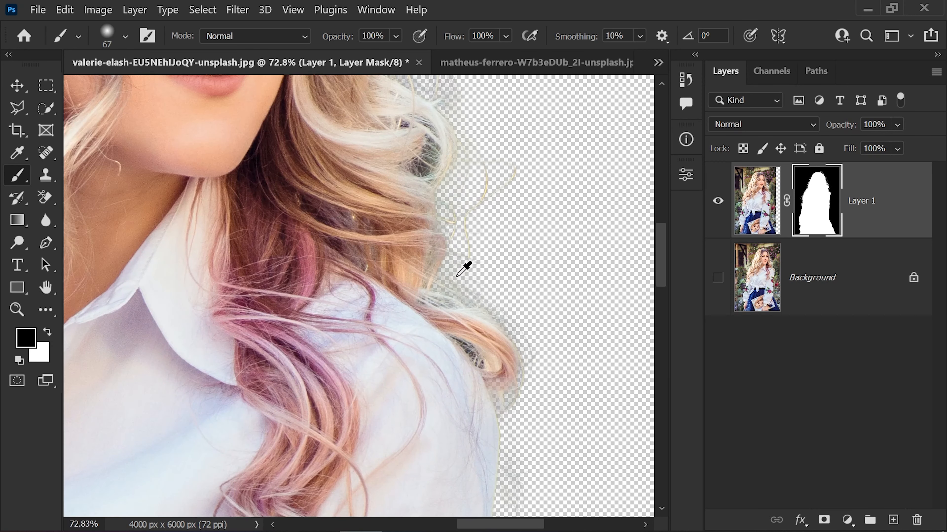
mouse_move(472, 307)
left_mouse_down()
mouse_move(487, 323)
mouse_move(495, 319)
mouse_move(542, 403)
mouse_move(515, 399)
mouse_move(468, 327)
mouse_move(407, 351)
left_mouse_up()
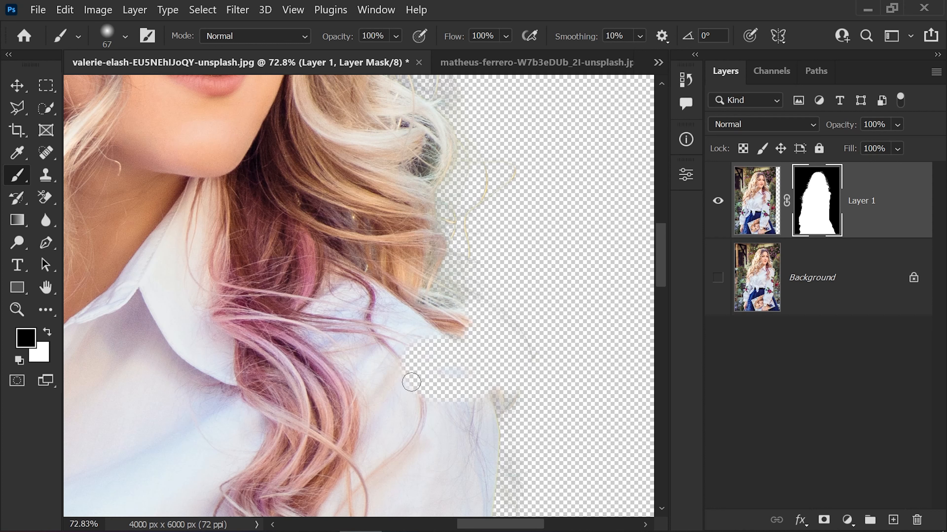
Step: Extend the black paint on Layer 1's mask across the curl and shirt below the woman's shoulder to hide more of them
mouse_move(522, 406)
left_mouse_down()
mouse_move(452, 393)
mouse_move(305, 393)
mouse_move(506, 427)
mouse_move(460, 430)
left_mouse_up()
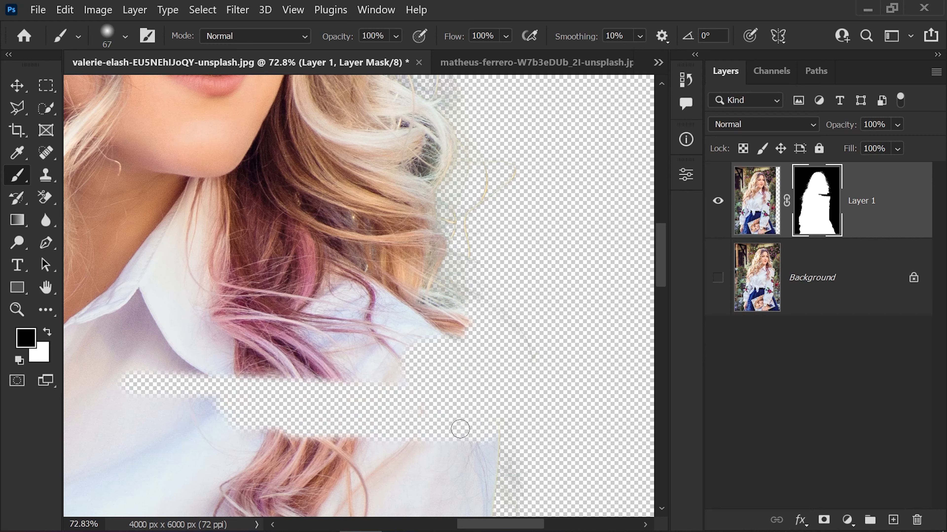
left_click_drag(471, 393, 514, 254)
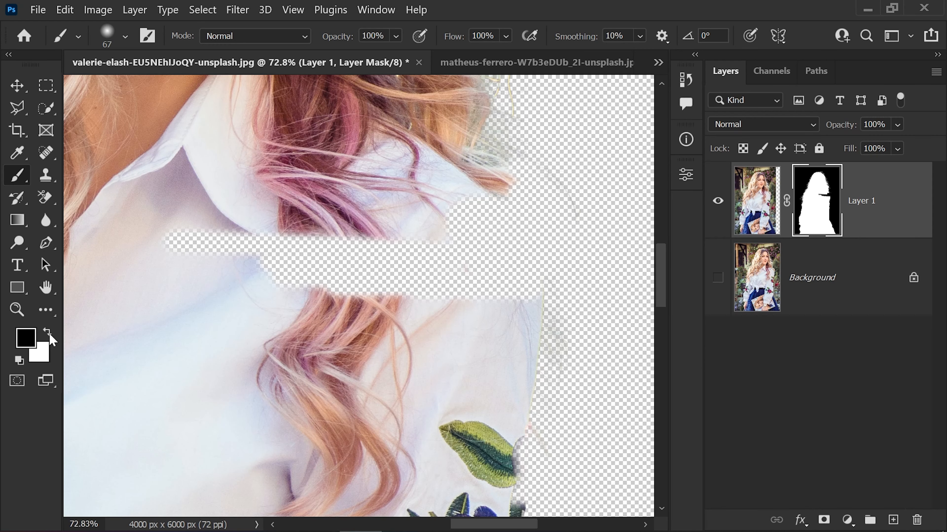
Step: Switch the foreground colour to white and paint over the hidden curl, shirt and shoulder on Layer 1's mask to restore them
left_click(47, 332)
left_click(47, 332)
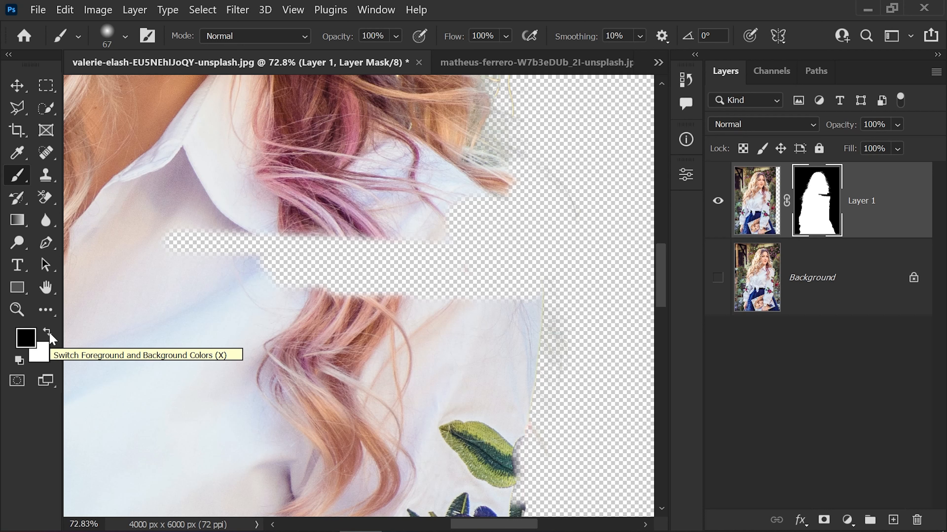
left_click(49, 333)
mouse_move(171, 246)
left_mouse_down()
mouse_move(226, 250)
mouse_move(253, 226)
mouse_move(222, 249)
mouse_move(245, 273)
mouse_move(328, 276)
mouse_move(391, 239)
mouse_move(309, 302)
mouse_move(428, 287)
mouse_move(446, 269)
mouse_move(490, 260)
mouse_move(458, 254)
mouse_move(450, 285)
mouse_move(493, 277)
mouse_move(426, 232)
mouse_move(517, 256)
mouse_move(475, 266)
left_mouse_up()
left_click_drag(476, 201, 520, 224)
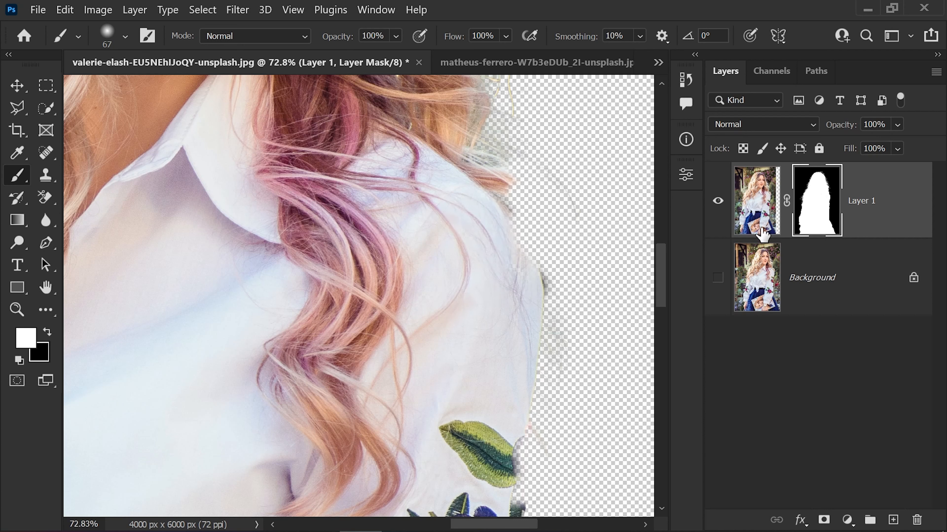
scroll(338, 229, "down", 5)
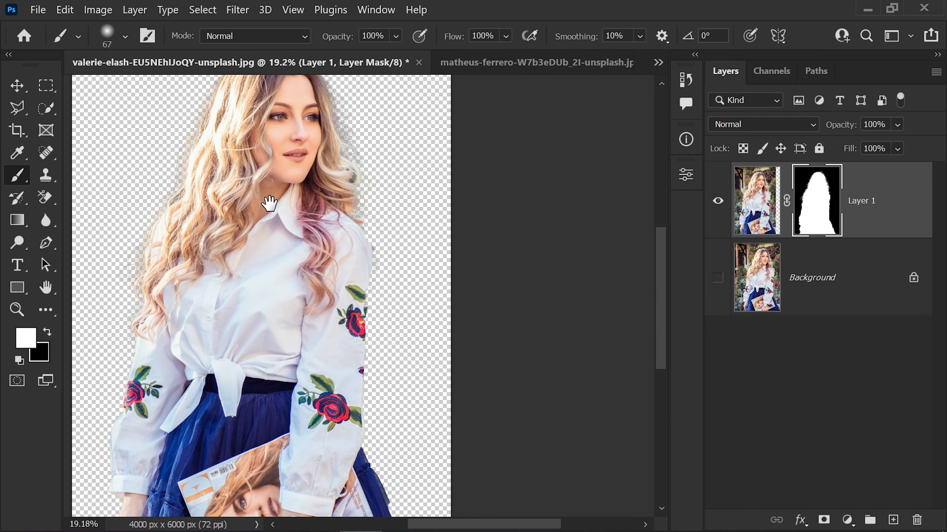
left_click_drag(270, 203, 413, 297)
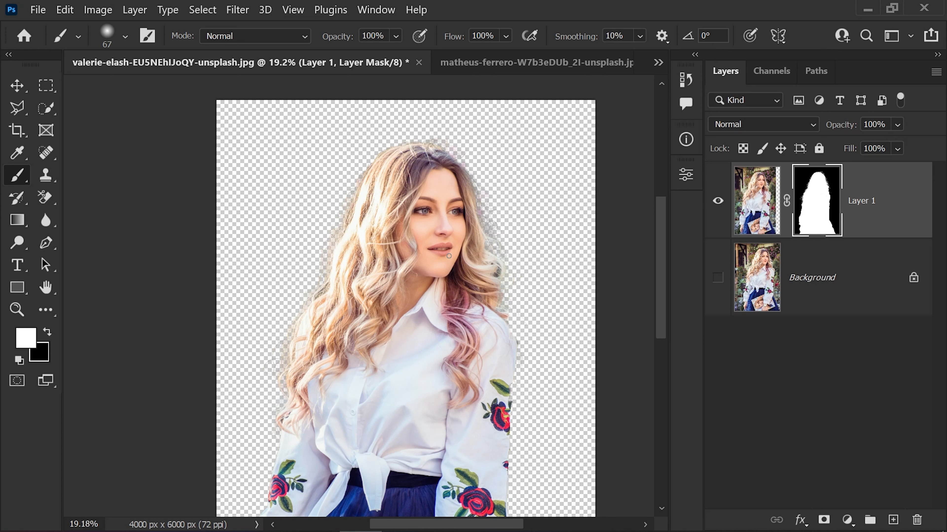
Step: Look up the Subject selection command without running it, and switch to the Move tool
left_click(202, 9)
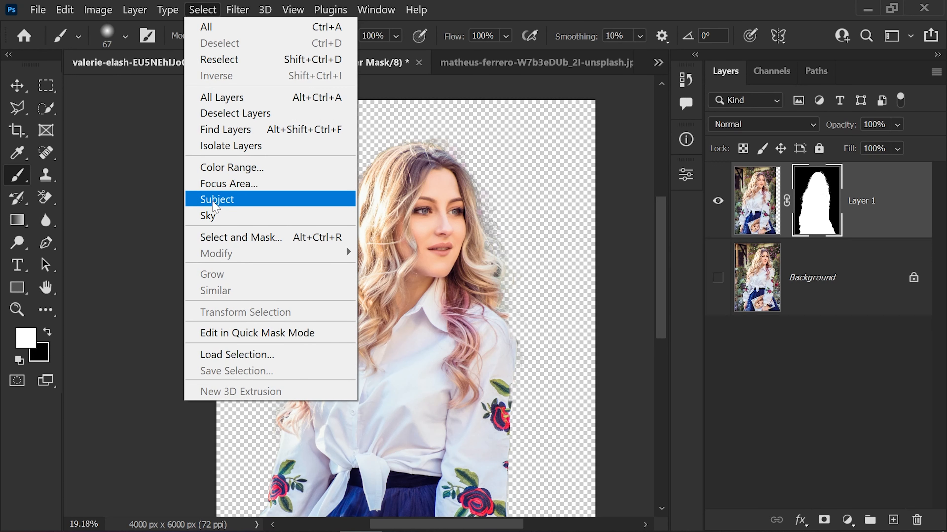
left_click(206, 15)
key("v")
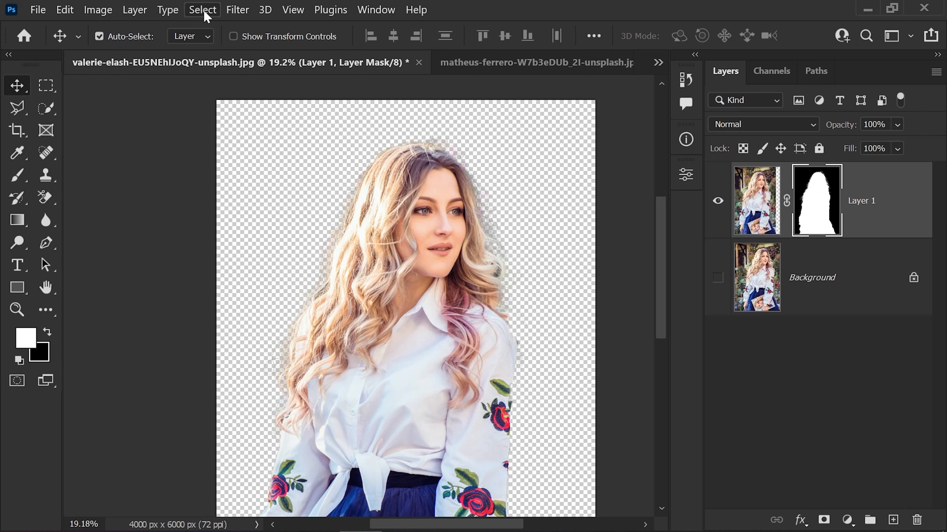
left_click(205, 13)
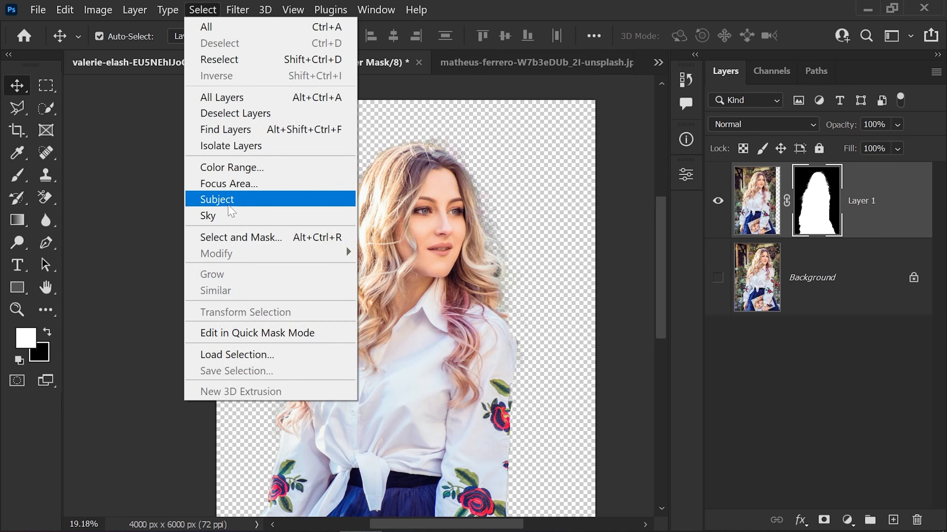
left_click(16, 86)
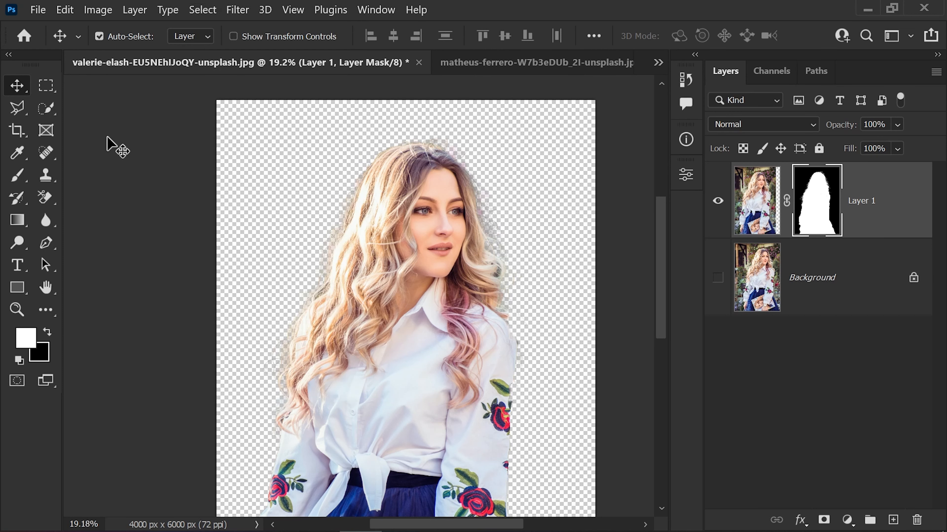